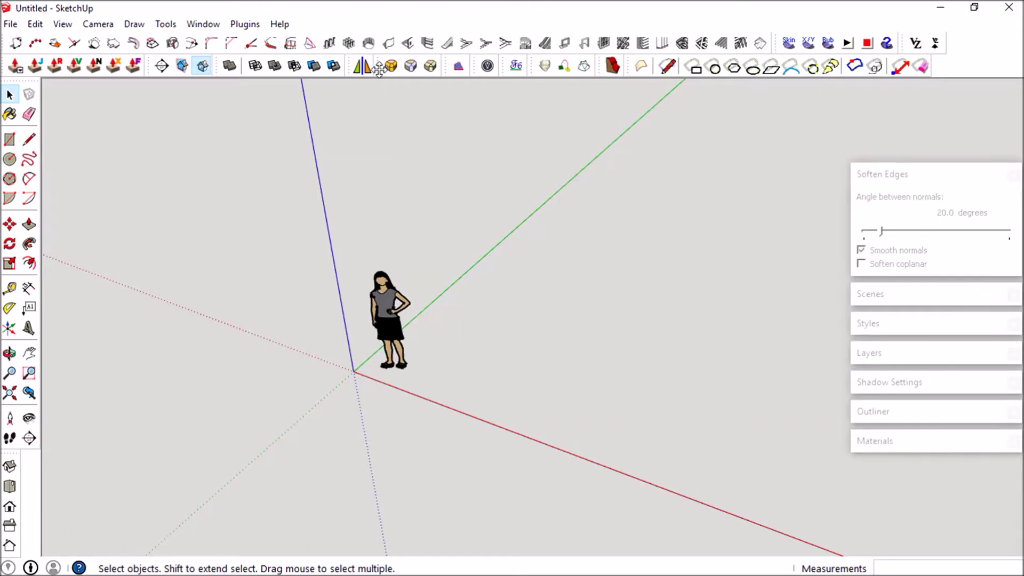
scroll(392, 320, up, 3)
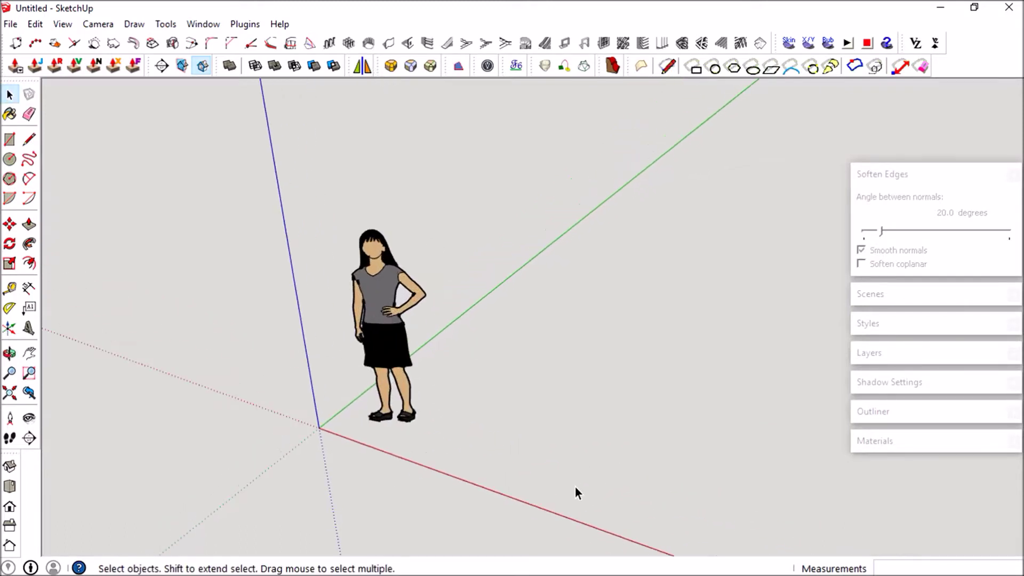
Draw a 2000 by 2000 mm rectangle starting at the origin
key(r)
click(320, 428)
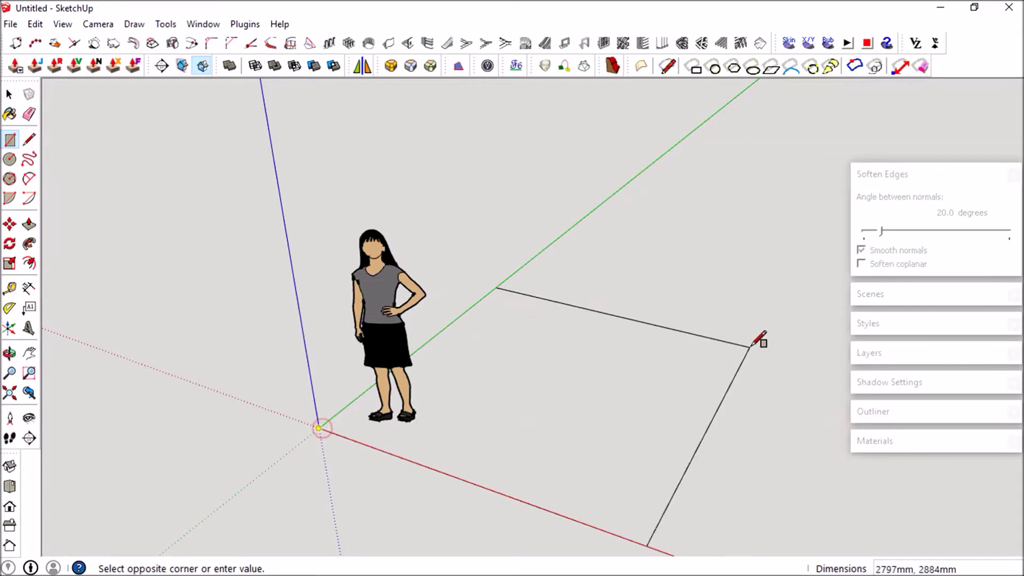
text(200)
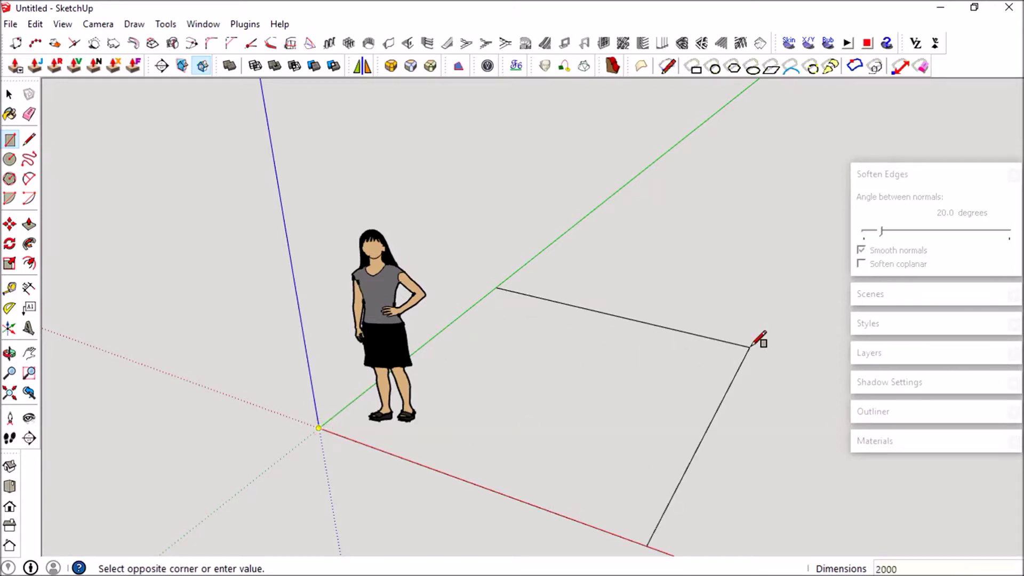
text(00)
key(Return)
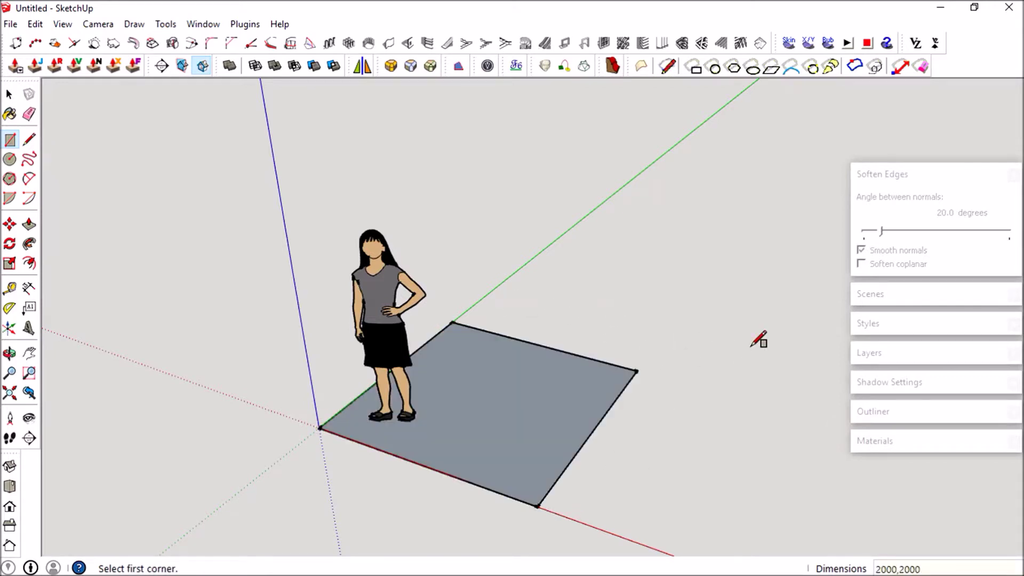
scroll(560, 376, up, 3)
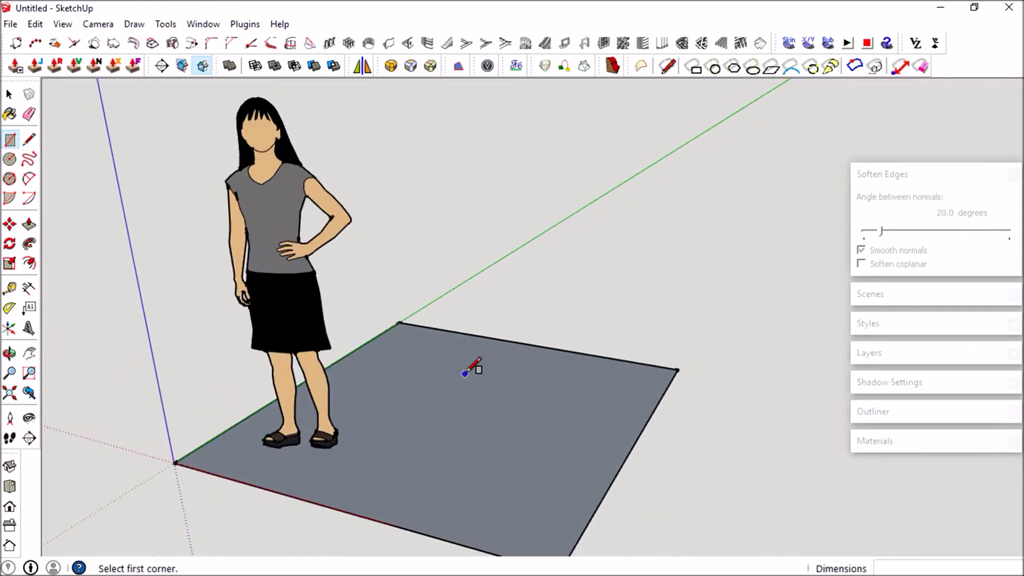
Delete the standing figure from the scene
key(space)
click(276, 184)
key(Delete)
scroll(409, 389, down, 1)
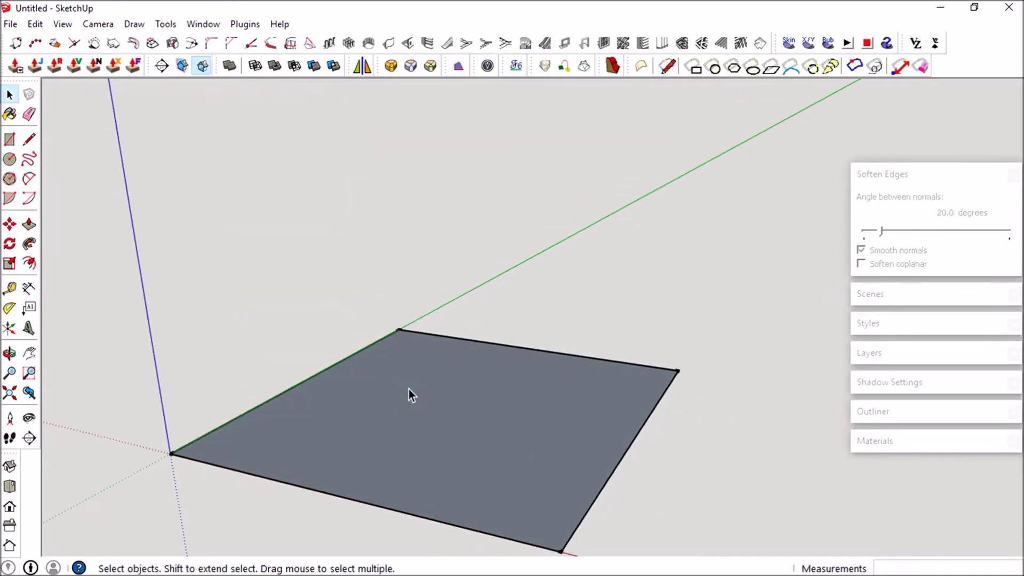
Push/Pull the square face up 2000 mm into a cube
key(p)
click(474, 425)
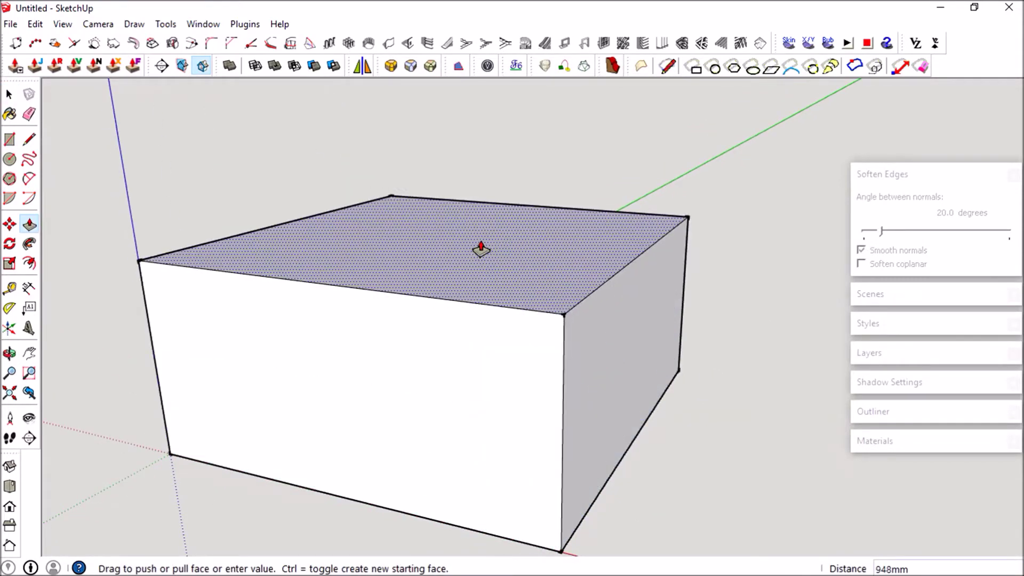
text(2000)
key(Return)
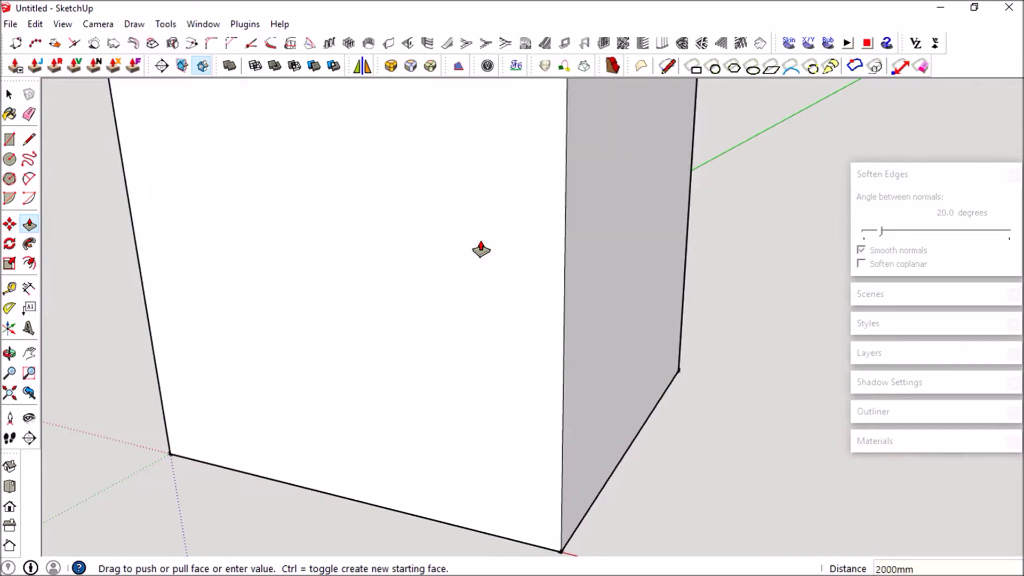
scroll(480, 247, down, 2)
mouse_move(480, 248)
middle_down()
mouse_move(530, 277)
mouse_move(482, 298)
mouse_move(572, 238)
mouse_move(456, 263)
mouse_move(496, 246)
middle_up()
scroll(442, 280, up, 3)
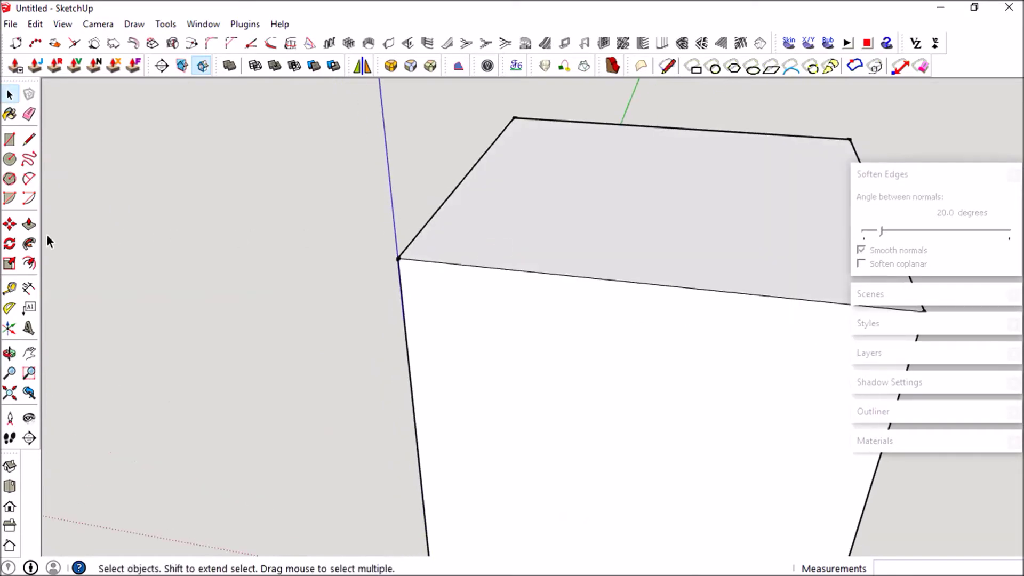
Draw a quarter-circle fillet arc at the cube's top front corner
click(29, 243)
middle_drag(320, 274, 372, 241)
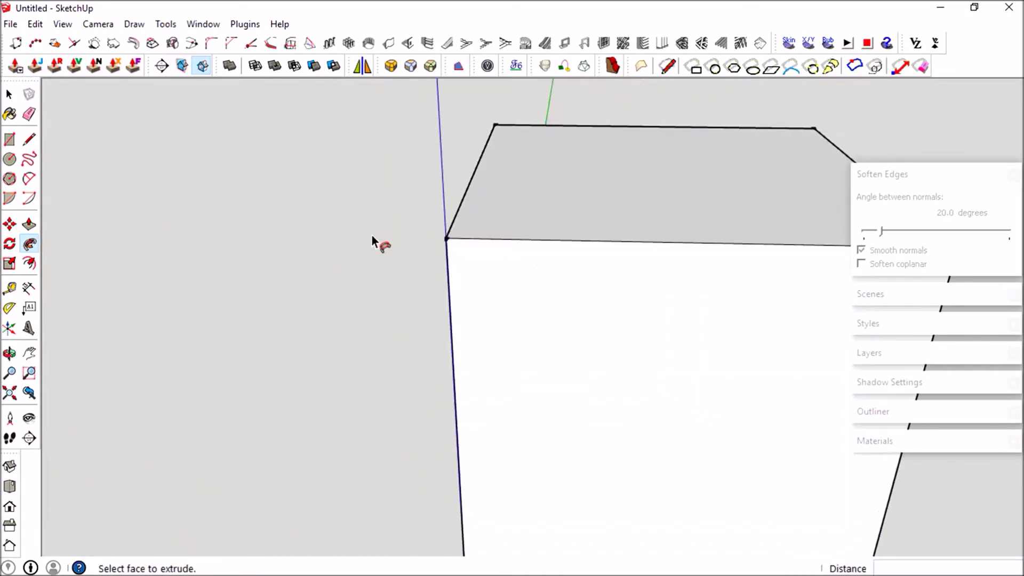
key(a)
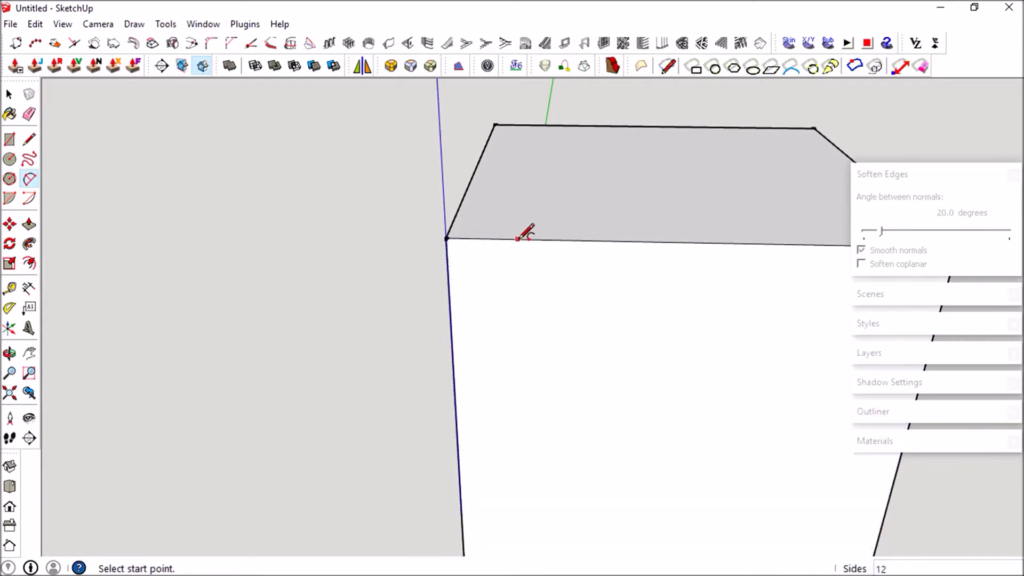
click(518, 239)
click(449, 301)
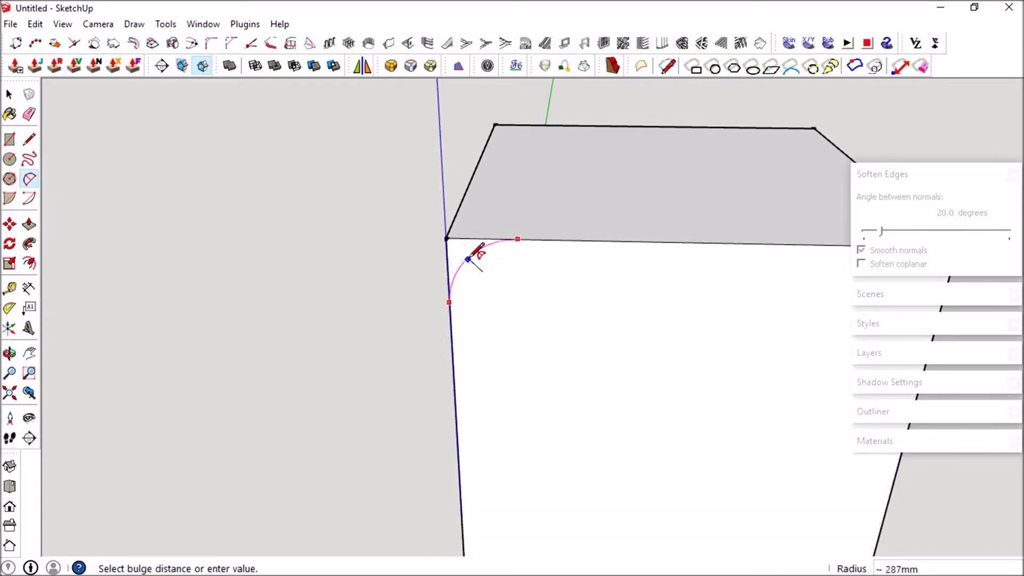
click(459, 257)
Select the four edges of the cube's top face
key(space)
middle_drag(567, 209, 469, 221)
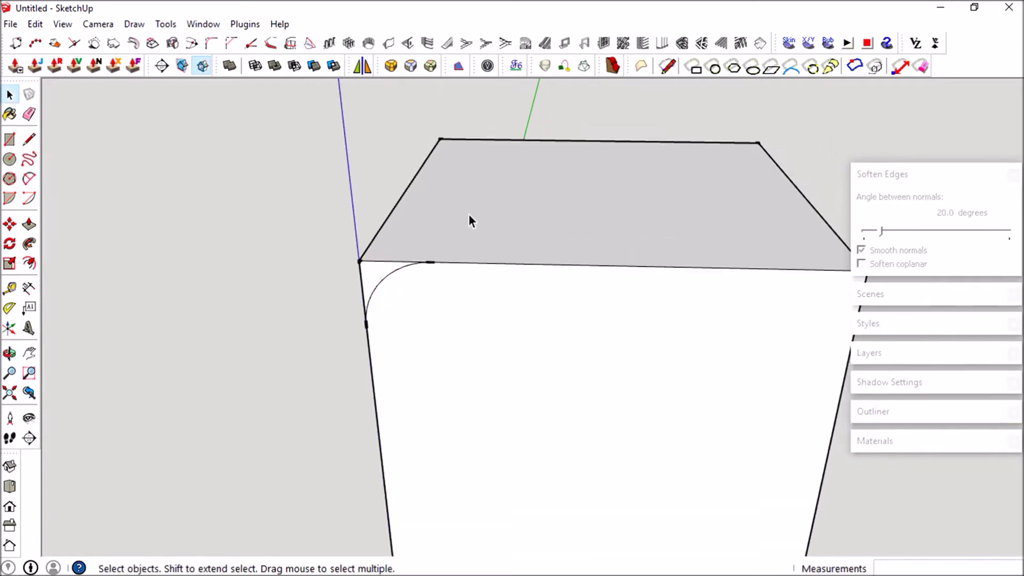
click(401, 194)
shift+click(479, 140)
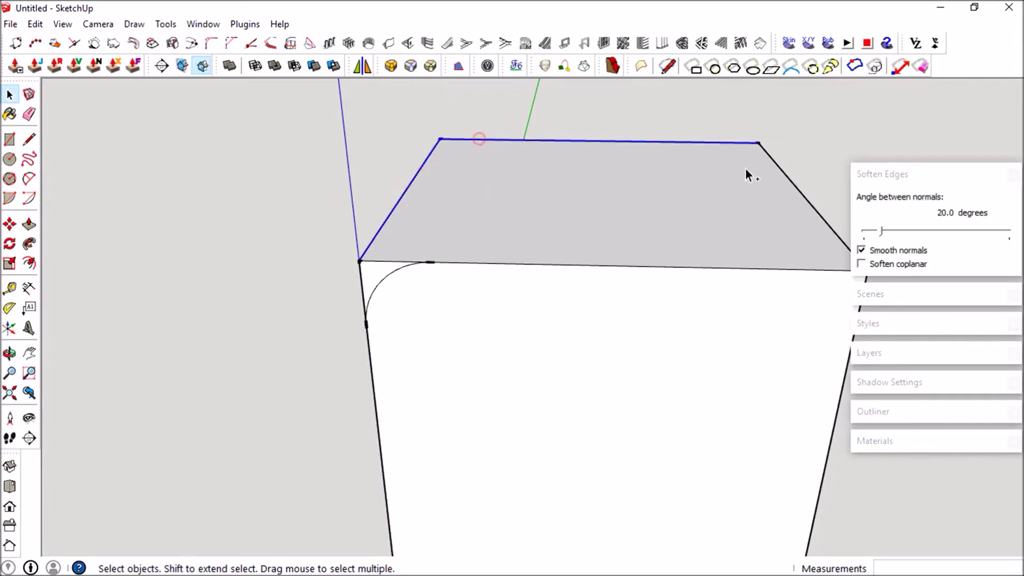
shift+click(785, 171)
shift+click(734, 269)
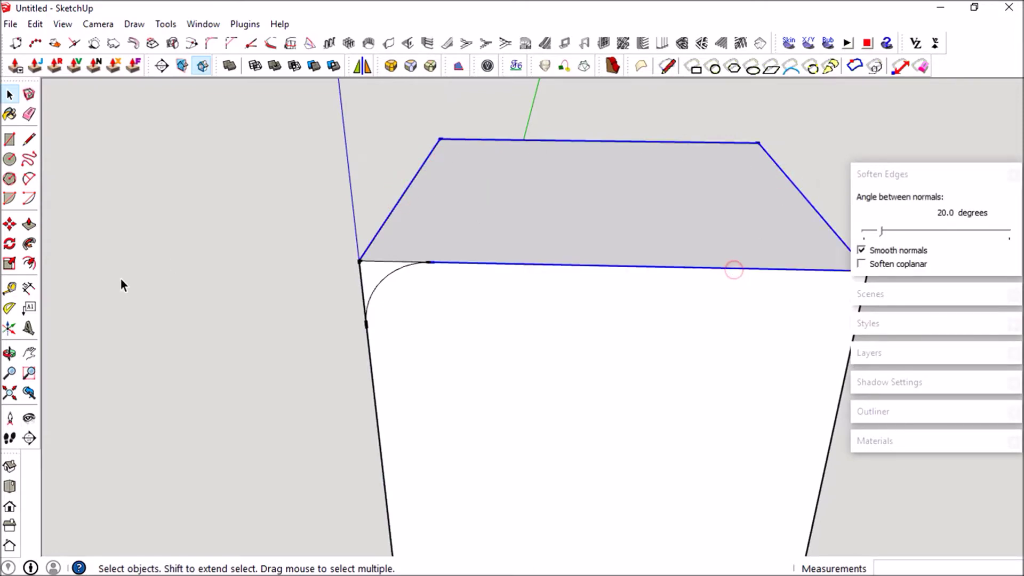
Sweep the arc profile along the selected top edges with Follow Me
click(28, 244)
click(379, 269)
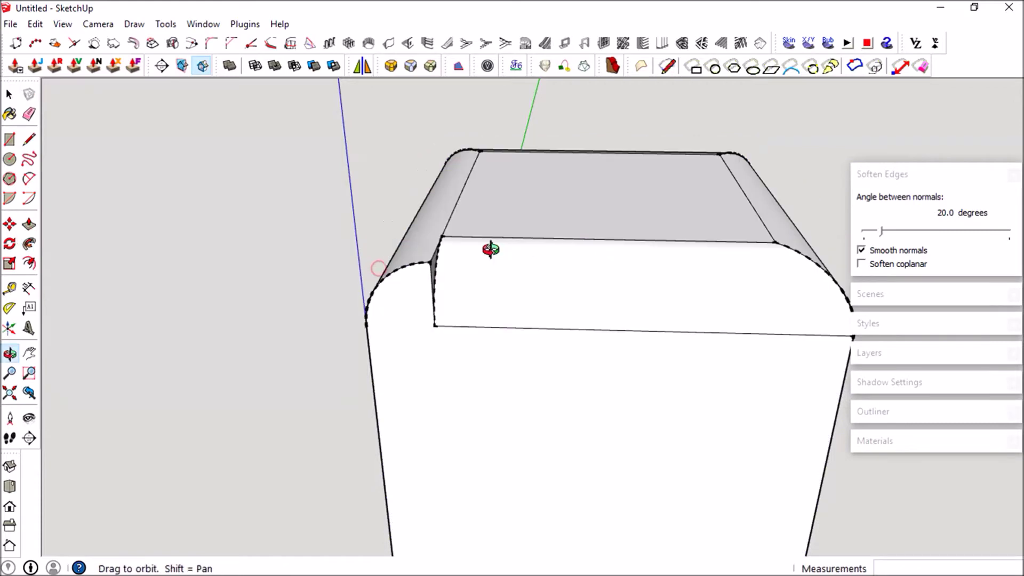
mouse_move(491, 249)
mouse_down()
mouse_move(555, 293)
mouse_move(264, 300)
mouse_move(448, 229)
mouse_move(704, 305)
mouse_move(544, 366)
mouse_move(316, 355)
mouse_move(277, 280)
mouse_move(304, 227)
mouse_move(515, 203)
mouse_move(711, 270)
mouse_move(566, 318)
mouse_move(388, 315)
mouse_move(293, 291)
mouse_up()
key(p)
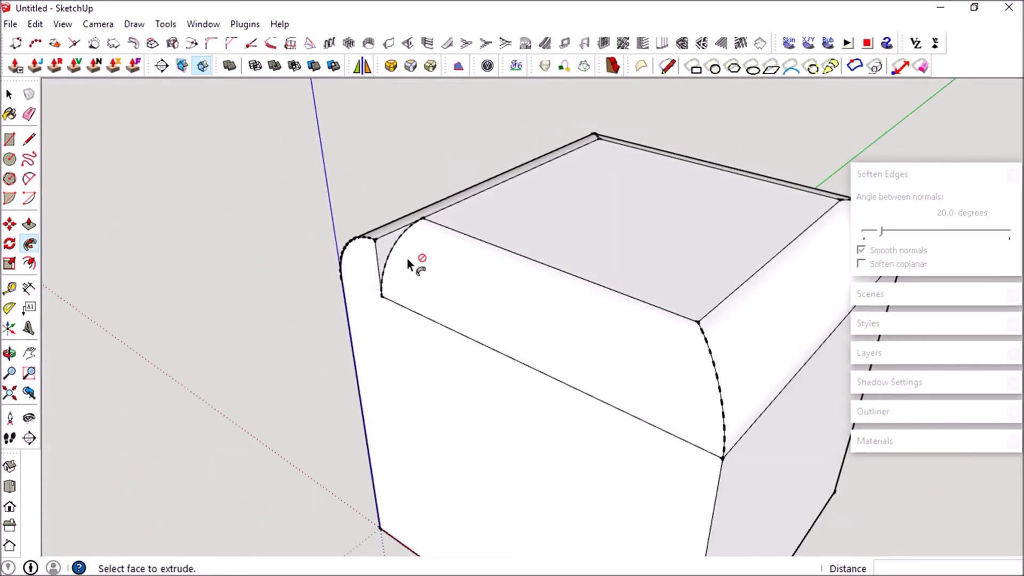
middle_drag(415, 267, 468, 259)
scroll(473, 258, up, 3)
Redraw the quarter-circle fillet arc at the top front corner
key(space)
scroll(500, 256, up, 2)
click(516, 243)
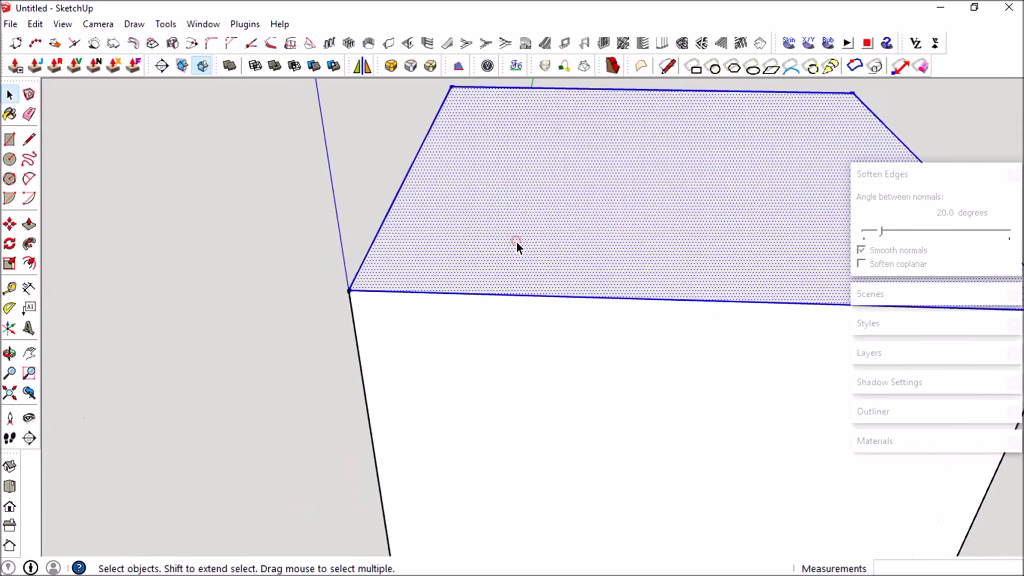
scroll(517, 243, down, 3)
click(317, 240)
key(a)
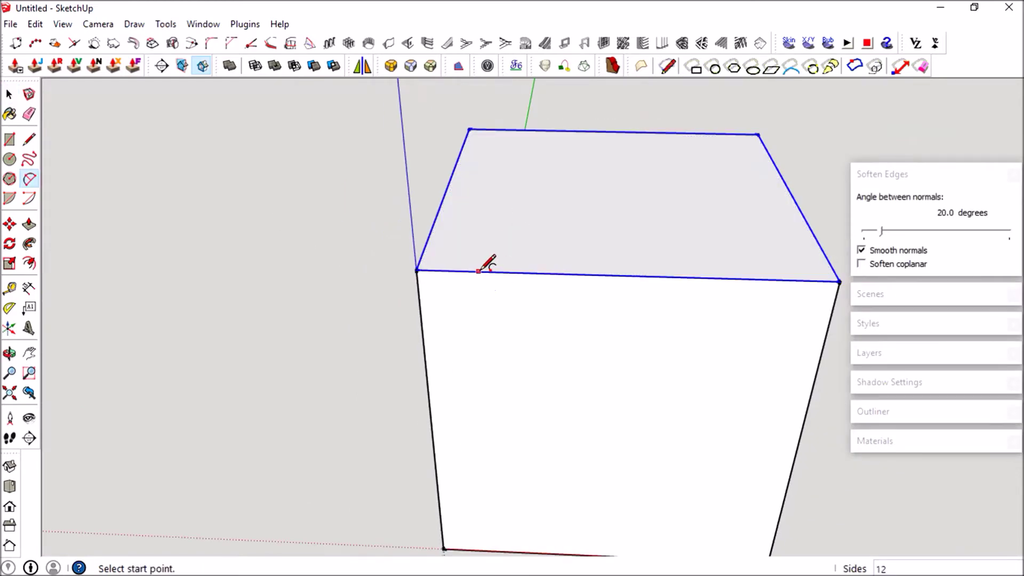
click(478, 270)
click(421, 323)
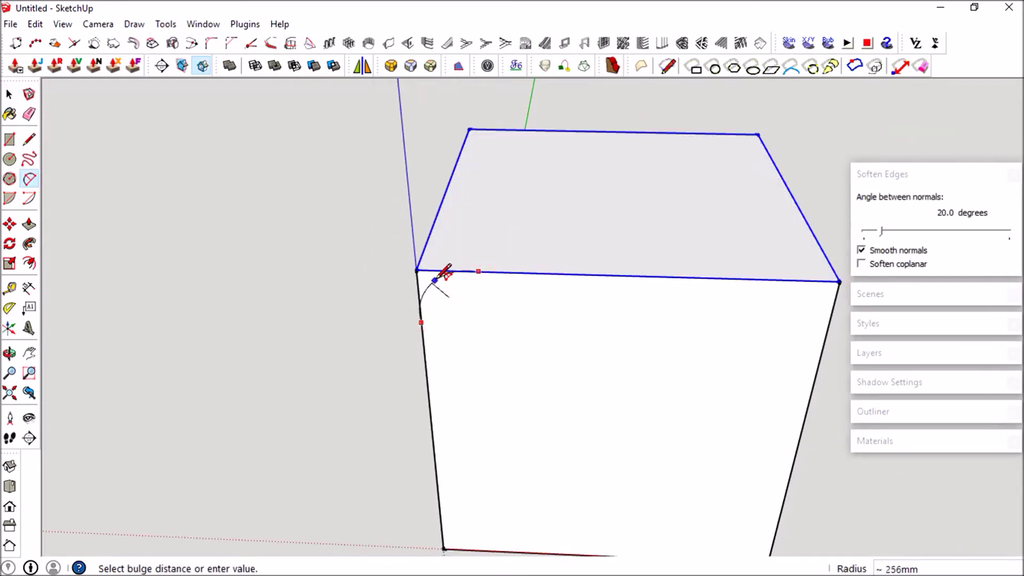
click(441, 276)
Sweep the fillet profile around the whole top perimeter with Follow Me
click(29, 244)
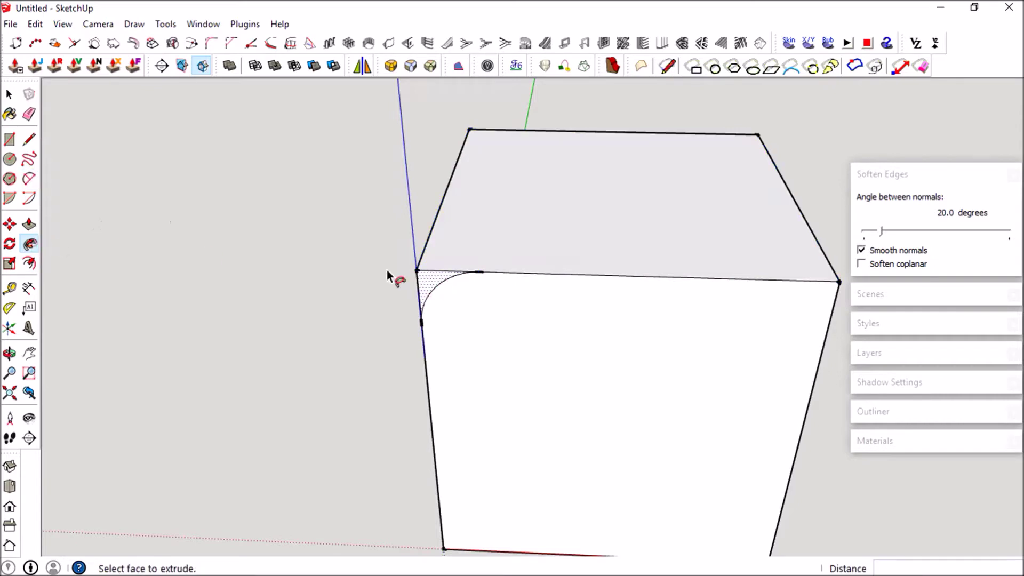
click(432, 284)
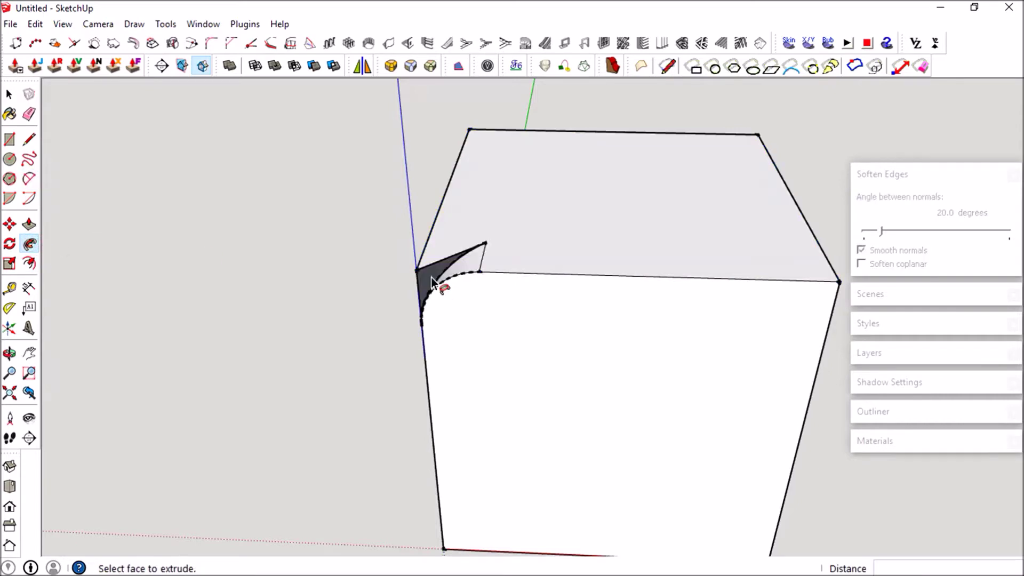
click(515, 276)
drag(436, 285, 796, 233)
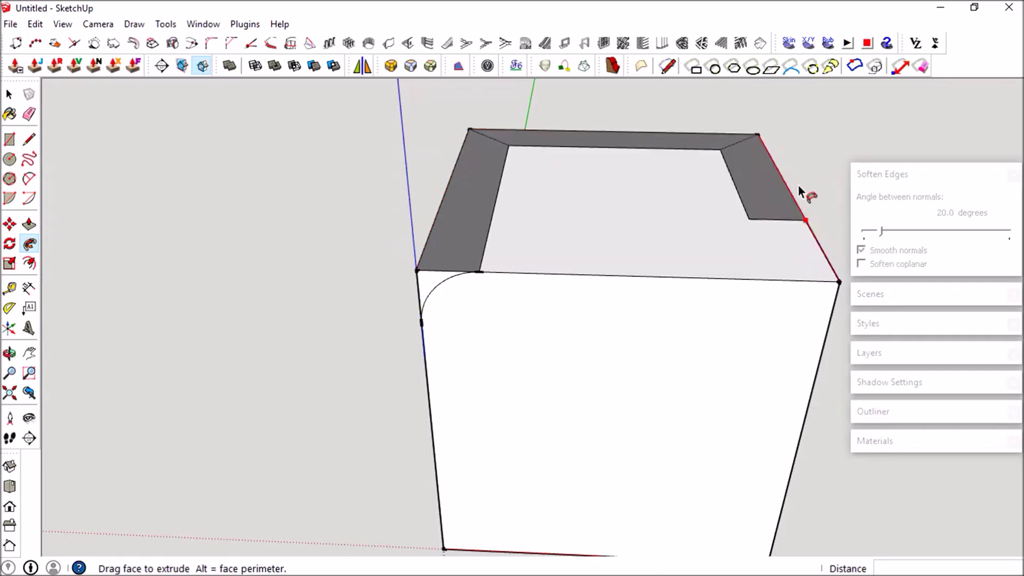
drag(796, 232, 411, 270)
Orbit and zoom out to inspect the box's rounded top edges
mouse_move(411, 270)
middle_down()
mouse_move(593, 248)
mouse_move(643, 265)
mouse_move(610, 283)
mouse_move(592, 322)
middle_up()
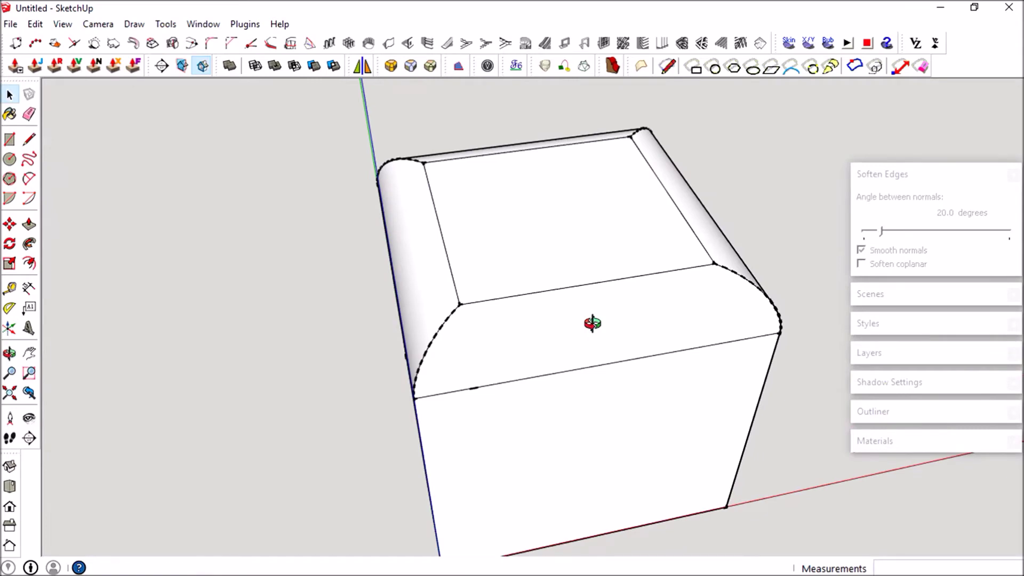
middle_drag(592, 323, 694, 221)
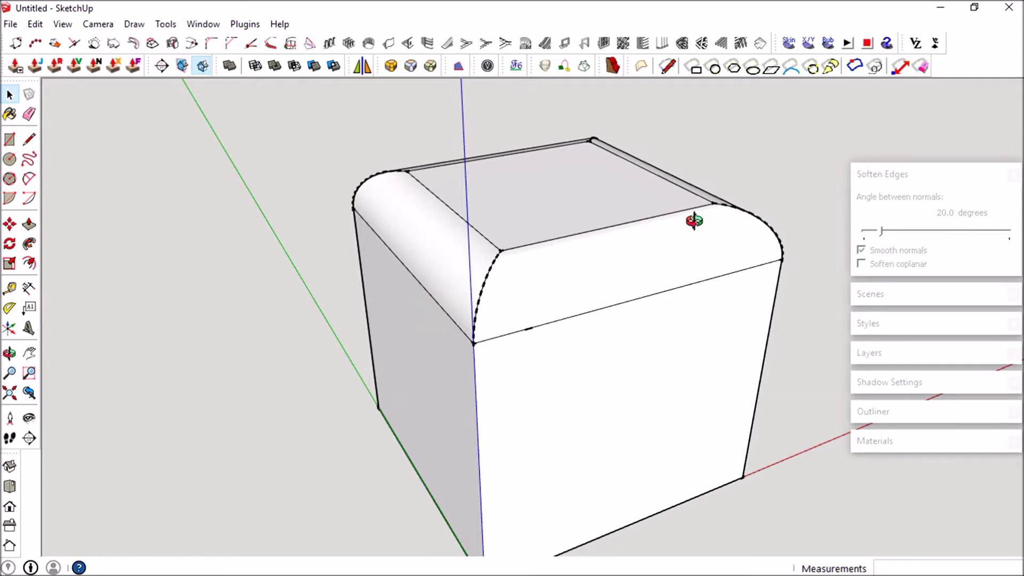
scroll(691, 283, down, 2)
mouse_move(690, 282)
shift+middle_down()
mouse_move(650, 339)
mouse_move(507, 432)
shift+middle_up()
Delete the entire old box
triple_click(644, 340)
key(Delete)
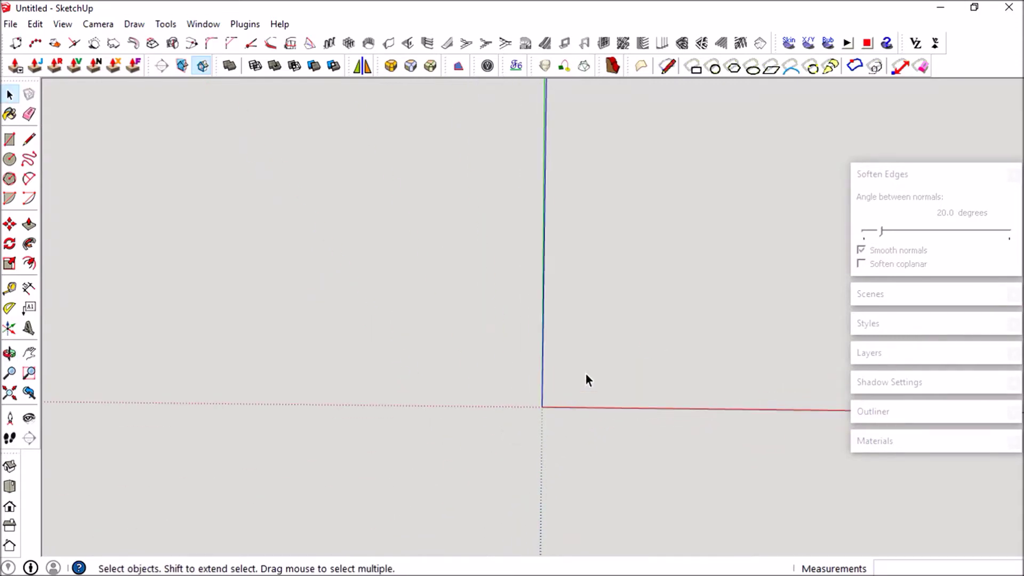
middle_drag(585, 380, 555, 389)
Draw a new 2000 by 2000 mm rectangle at the origin
key(r)
click(507, 427)
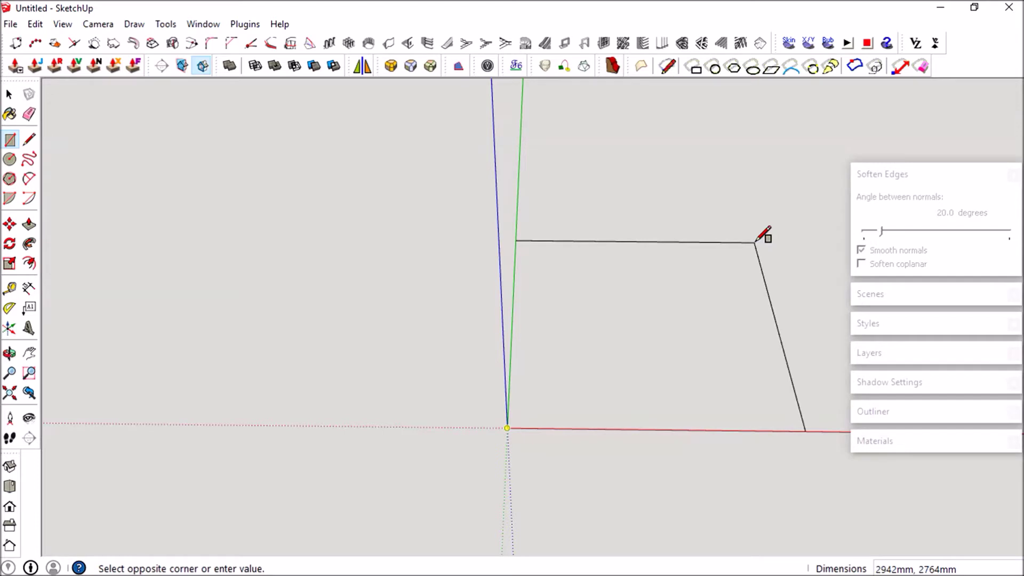
text(2000,20)
key(Return)
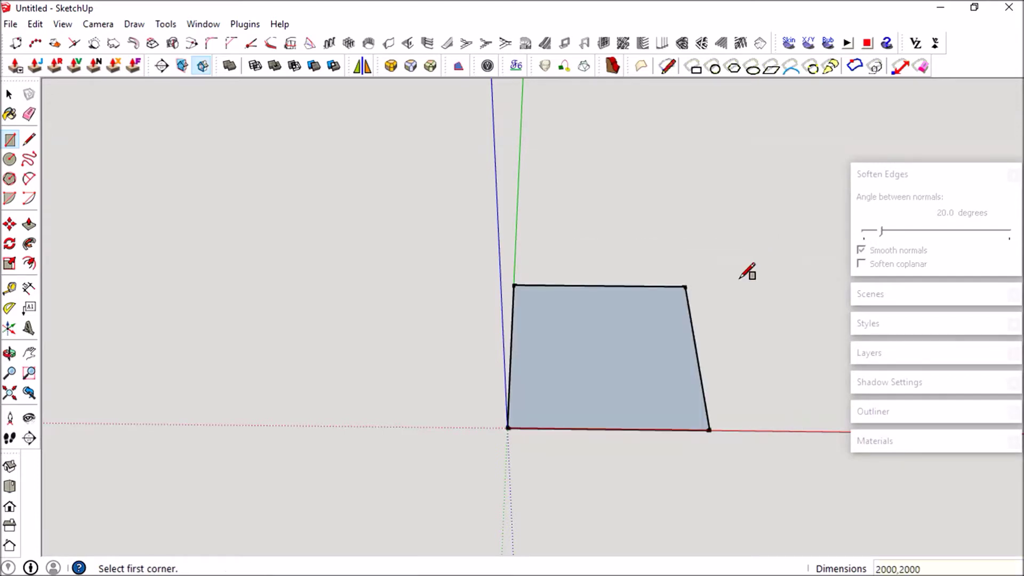
middle_drag(743, 269, 636, 309)
Push/Pull the square up 2000 mm into a cube
key(p)
click(618, 350)
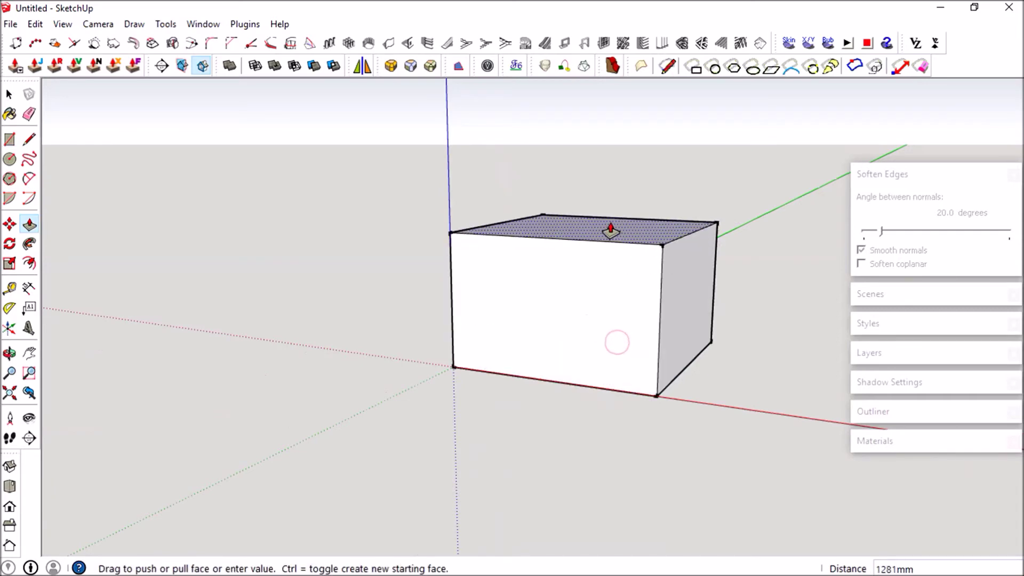
text(2000)
key(Return)
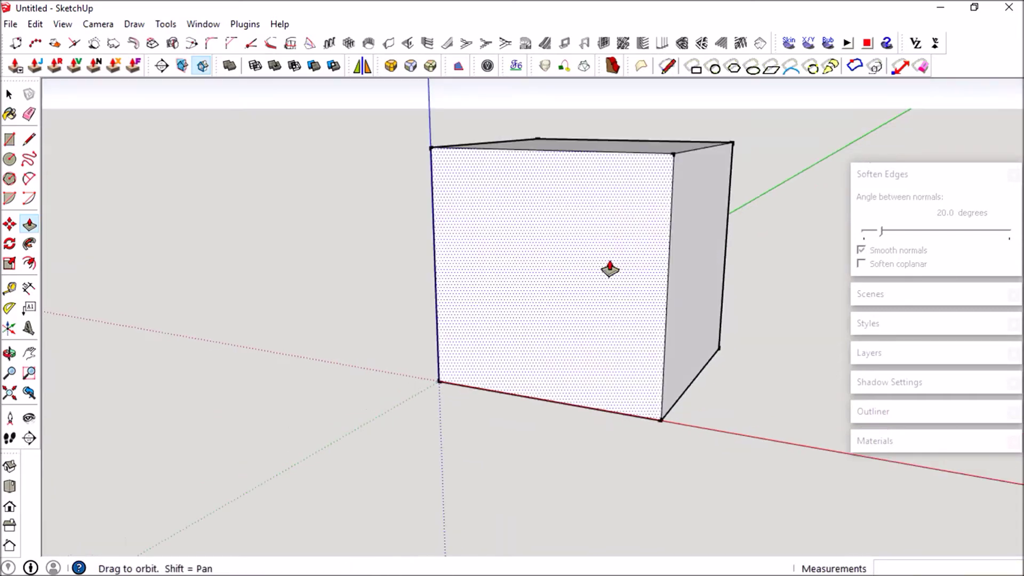
middle_drag(610, 230, 540, 312)
Float the RoundCorner toolbar beside the model
key(space)
mouse_move(449, 200)
middle_down()
mouse_move(347, 208)
mouse_move(513, 254)
middle_up()
mouse_move(379, 66)
mouse_down()
mouse_move(220, 200)
mouse_move(117, 145)
mouse_up()
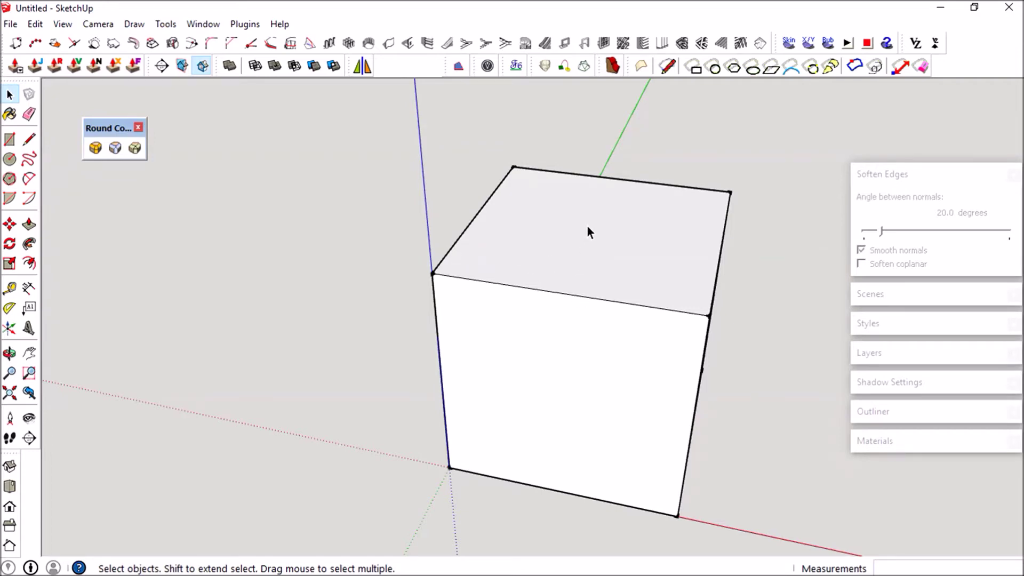
Select the top face and apply RoundCorner with a 100 mm offset to its edges
double_click(611, 225)
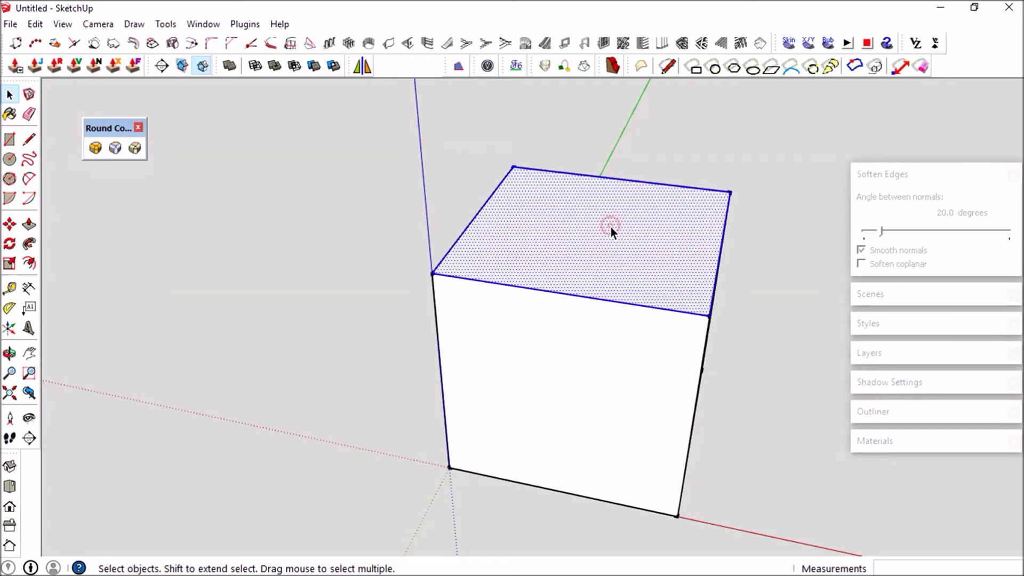
click(95, 148)
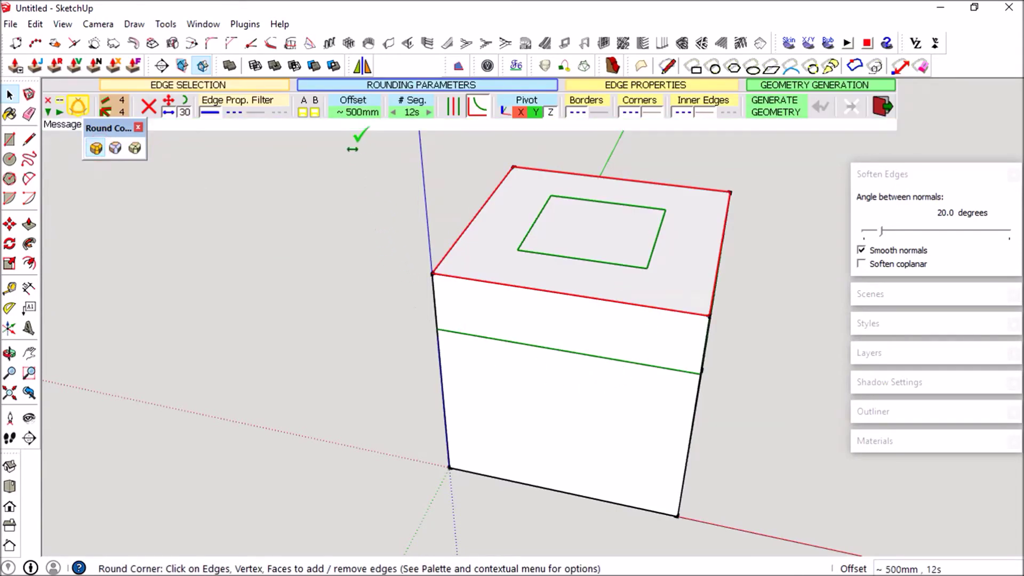
click(356, 107)
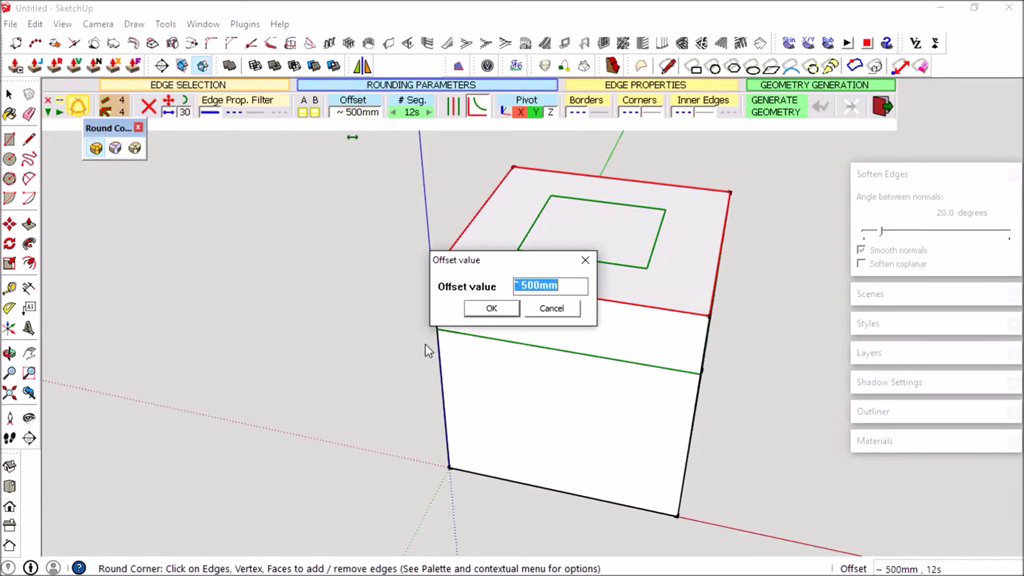
text(100)
key(Return)
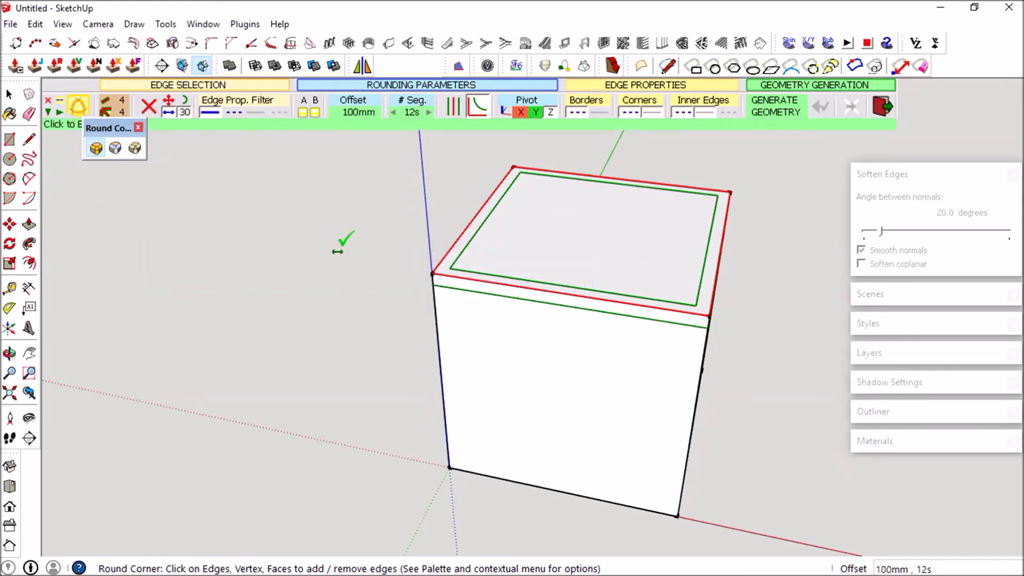
click(337, 251)
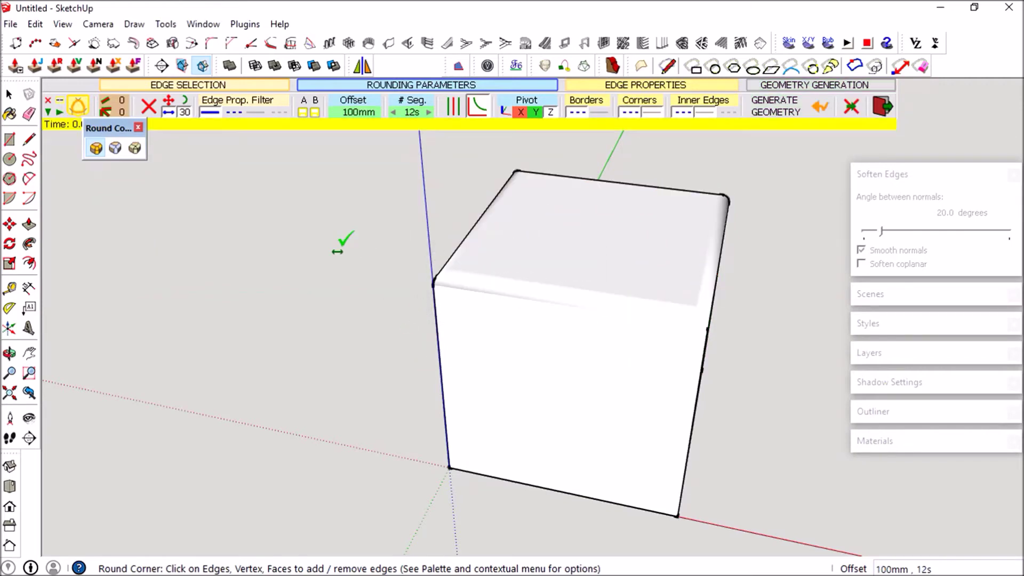
shift+middle_drag(470, 253, 466, 269)
Orbit around the rounded cube, then undo the top-edge rounding with Ctrl+Z
key(space)
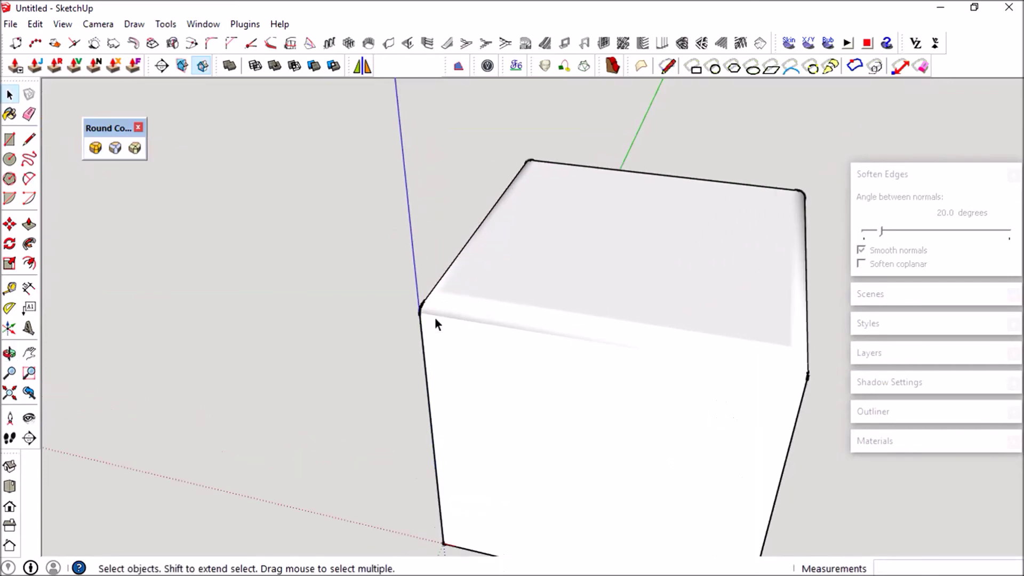
mouse_move(434, 317)
middle_down()
mouse_move(670, 189)
mouse_move(681, 213)
mouse_move(628, 294)
mouse_move(487, 350)
mouse_move(345, 224)
middle_up()
mouse_move(491, 293)
middle_down()
mouse_move(790, 205)
mouse_move(784, 213)
middle_up()
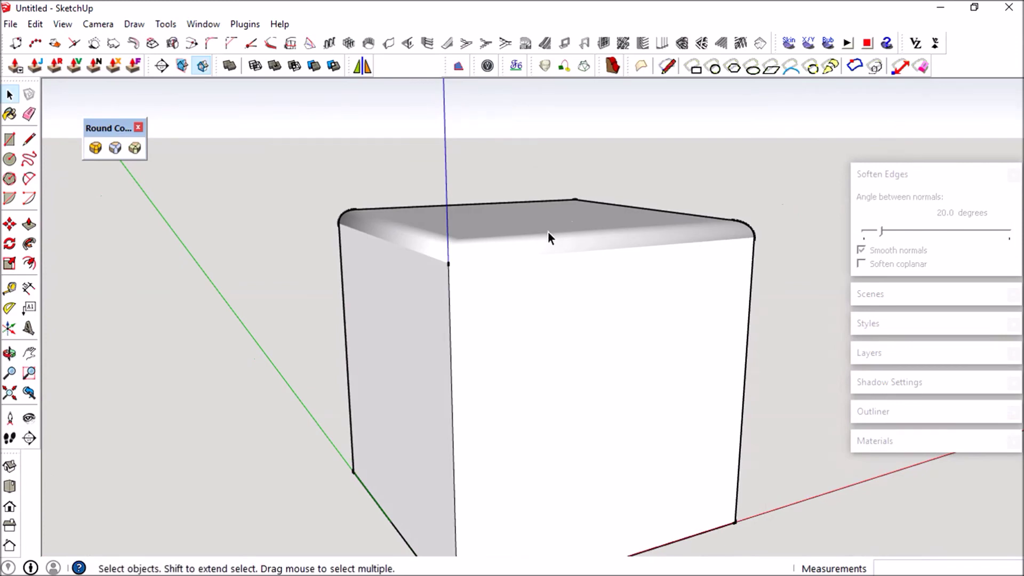
mouse_move(547, 234)
middle_down()
mouse_move(320, 359)
mouse_move(459, 324)
mouse_move(468, 297)
middle_up()
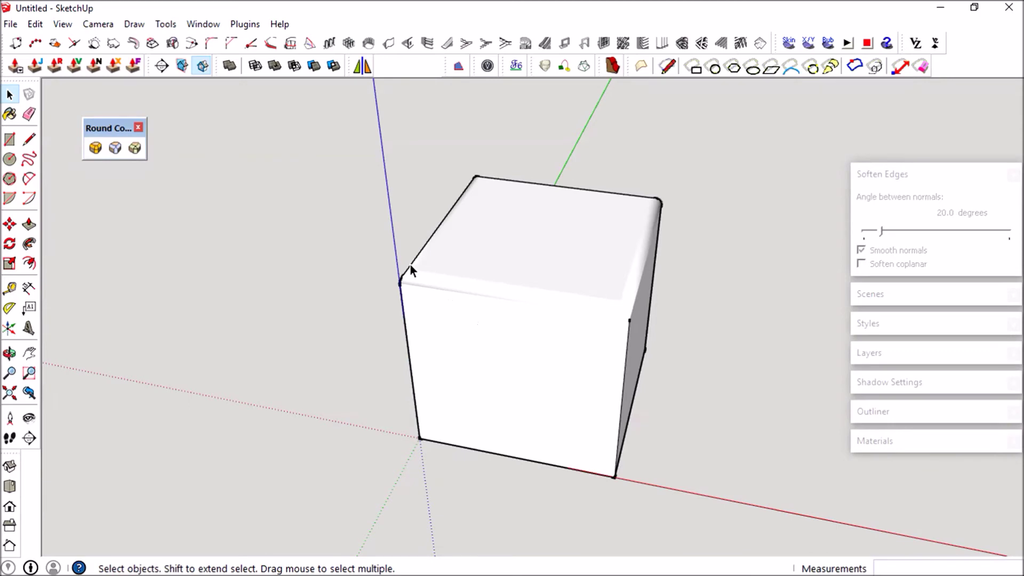
key(ctrl+z)
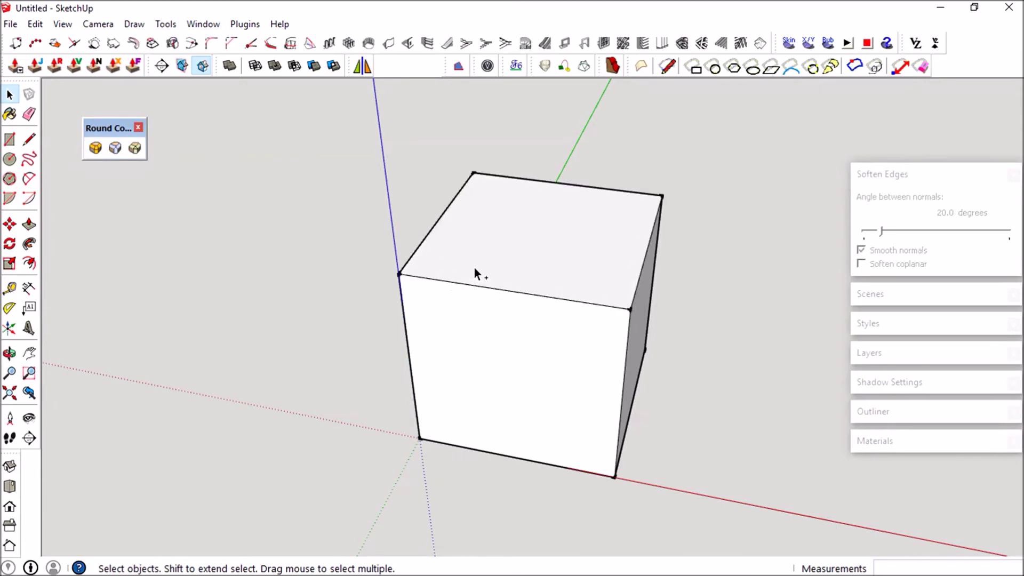
Select the whole cube, apply RoundCorner at 100 mm to all edges, and orbit to review
triple_click(502, 235)
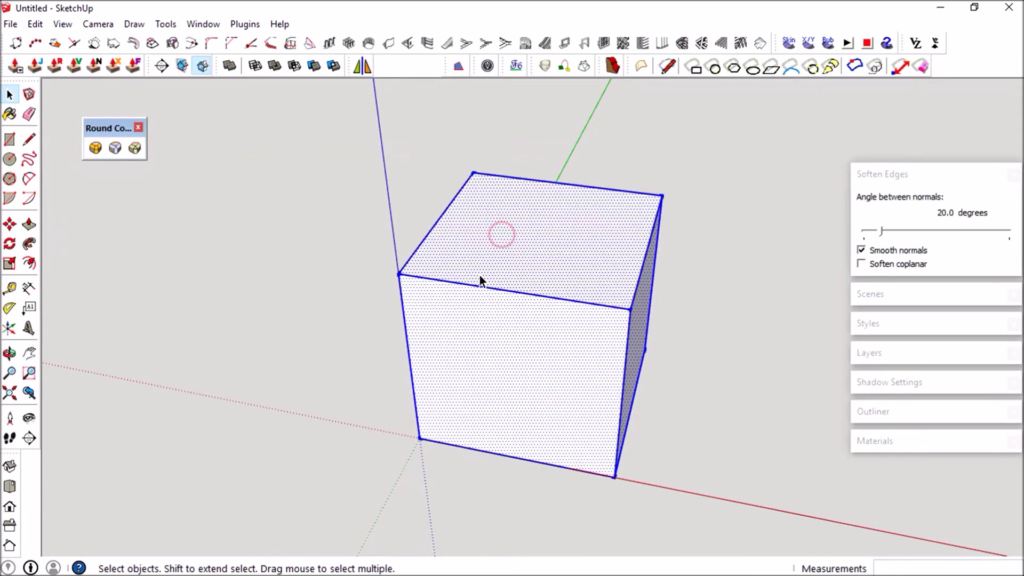
key(o)
mouse_move(439, 267)
mouse_down()
mouse_move(622, 238)
mouse_move(531, 274)
mouse_up()
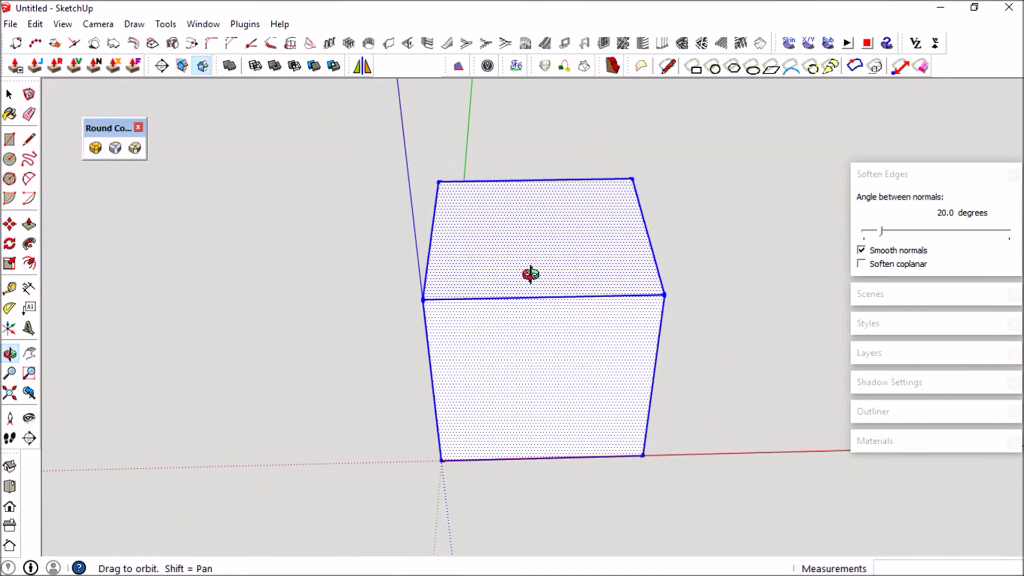
key(space)
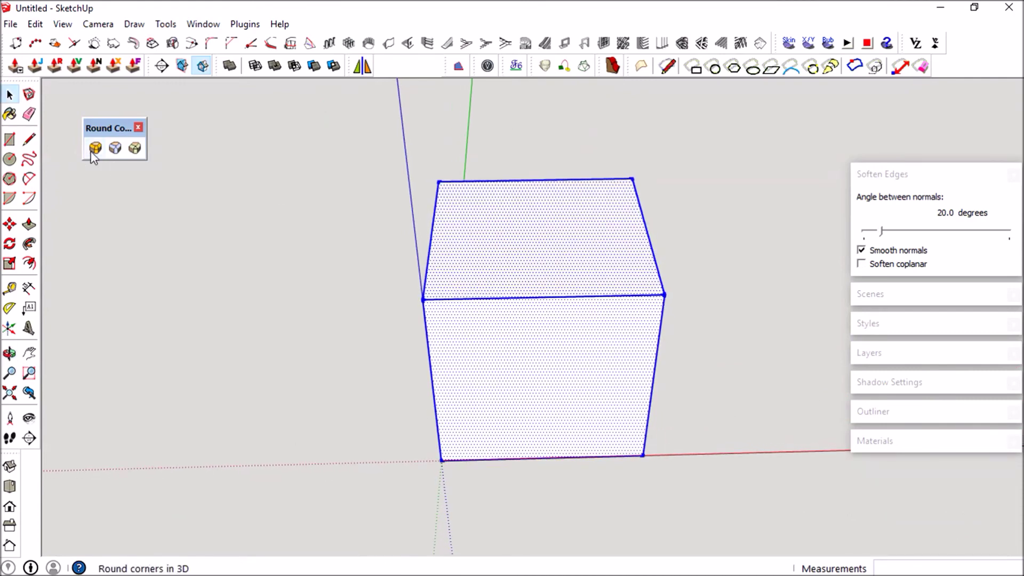
click(95, 149)
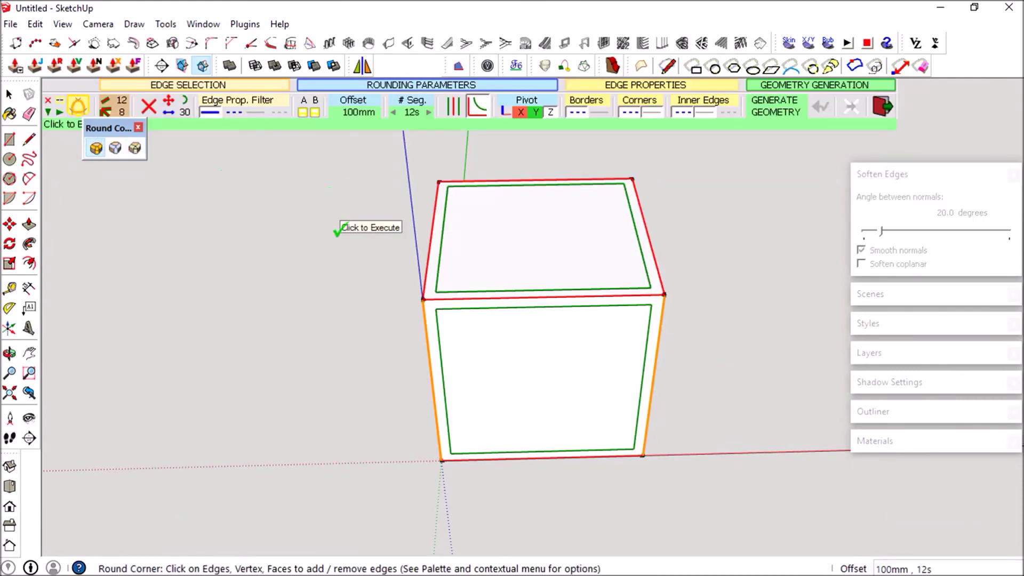
click(324, 229)
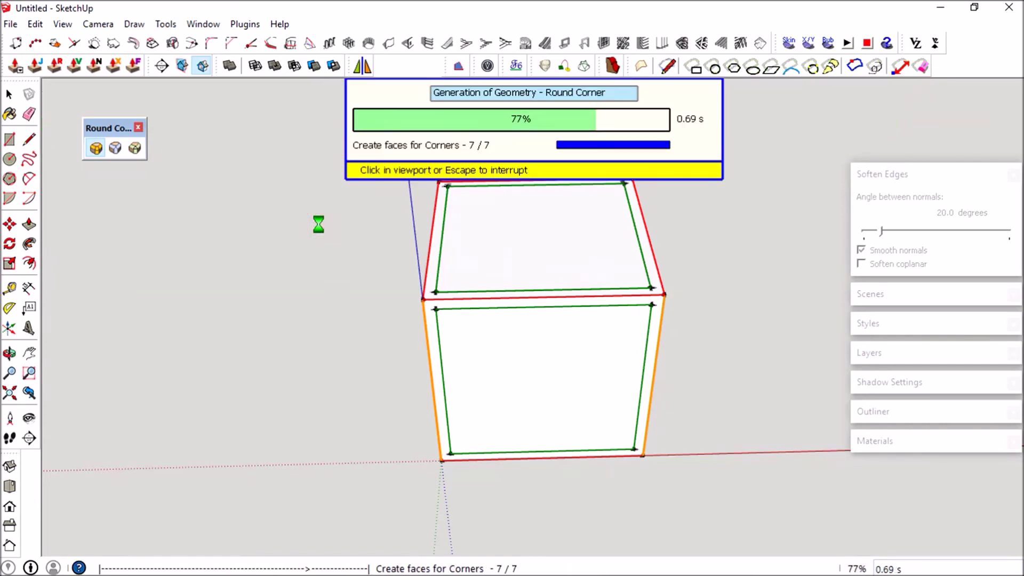
mouse_move(297, 274)
middle_down()
mouse_move(524, 274)
mouse_move(479, 290)
middle_up()
mouse_move(535, 222)
middle_down()
mouse_move(475, 211)
mouse_move(473, 238)
mouse_move(258, 156)
mouse_move(34, 114)
mouse_move(222, 92)
mouse_move(473, 141)
mouse_move(483, 175)
middle_up()
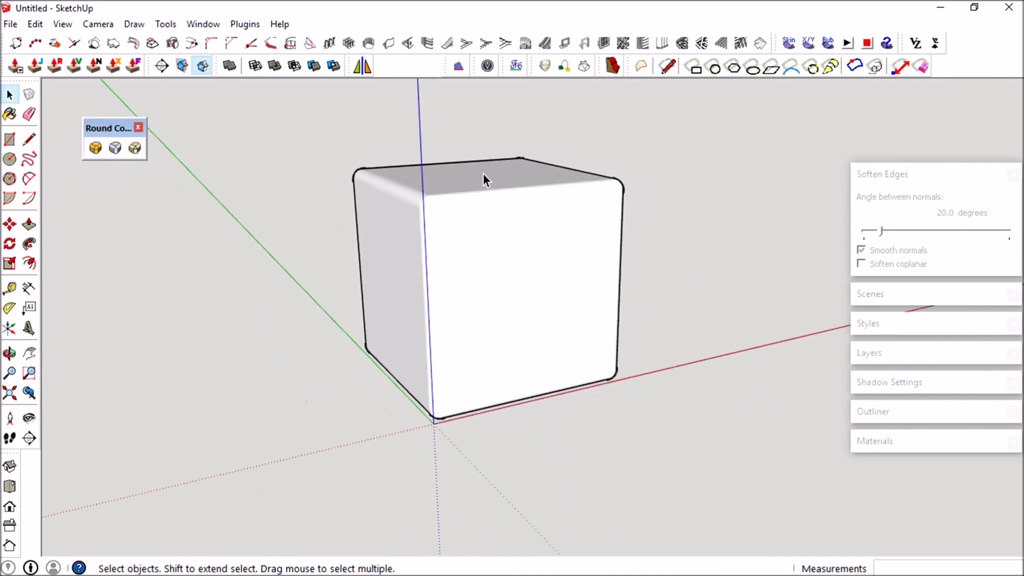